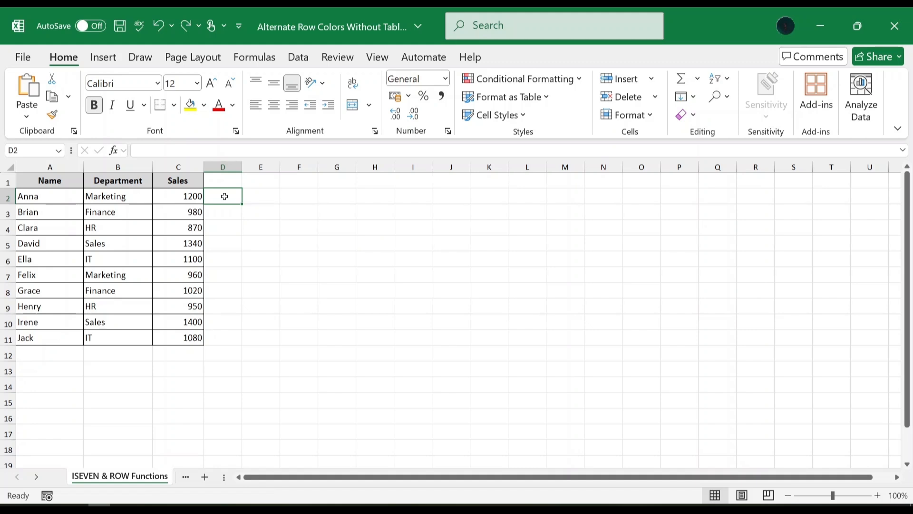
# Create a formula-based conditional formatting rule for A2:C11 using =ISEVEN(ROW()) as its condition.
pyautogui.moveTo(57, 198); pyautogui.dragTo(187, 338)
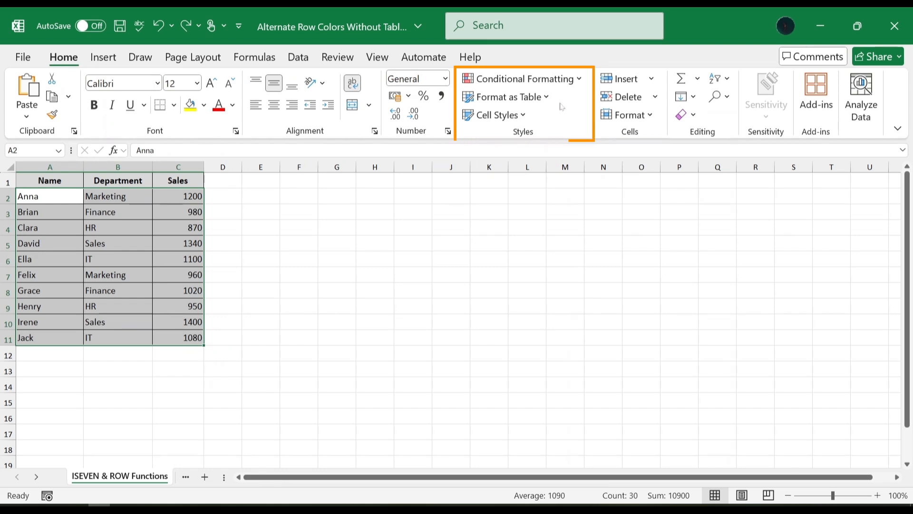
pyautogui.click(576, 81)
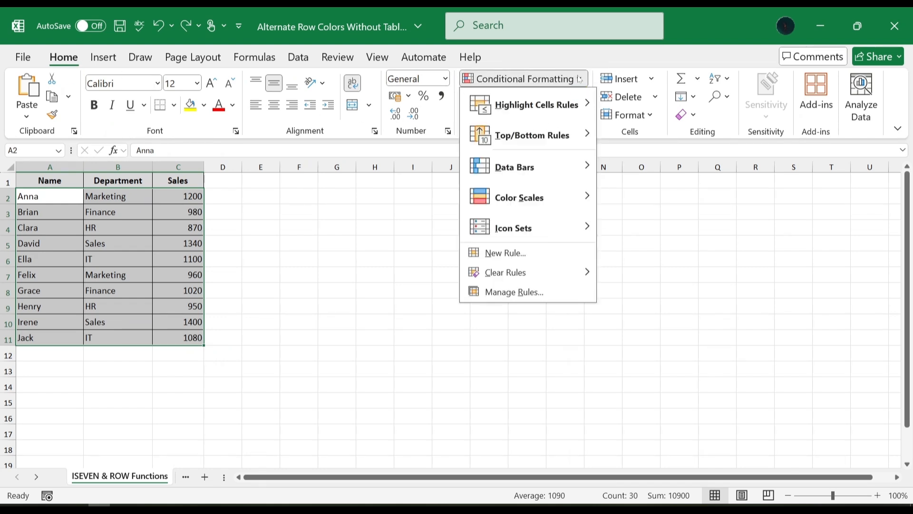
pyautogui.click(506, 253)
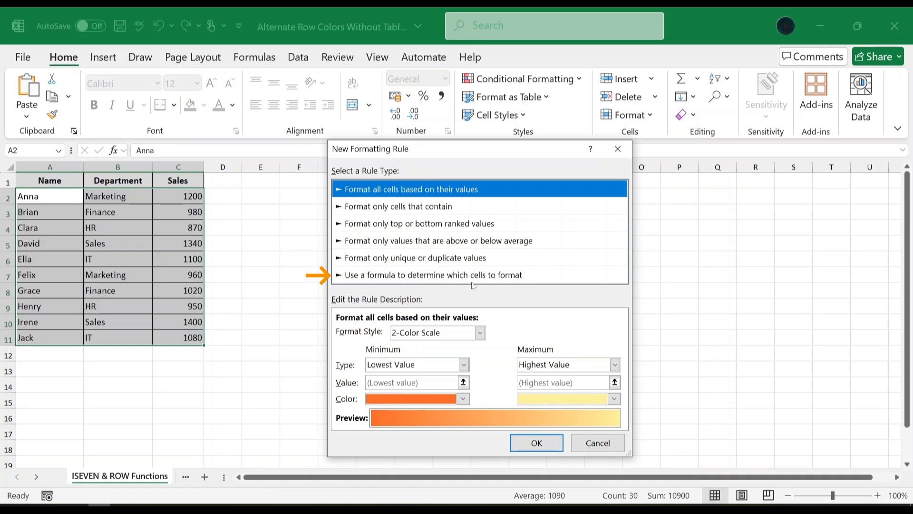
pyautogui.click(532, 278)
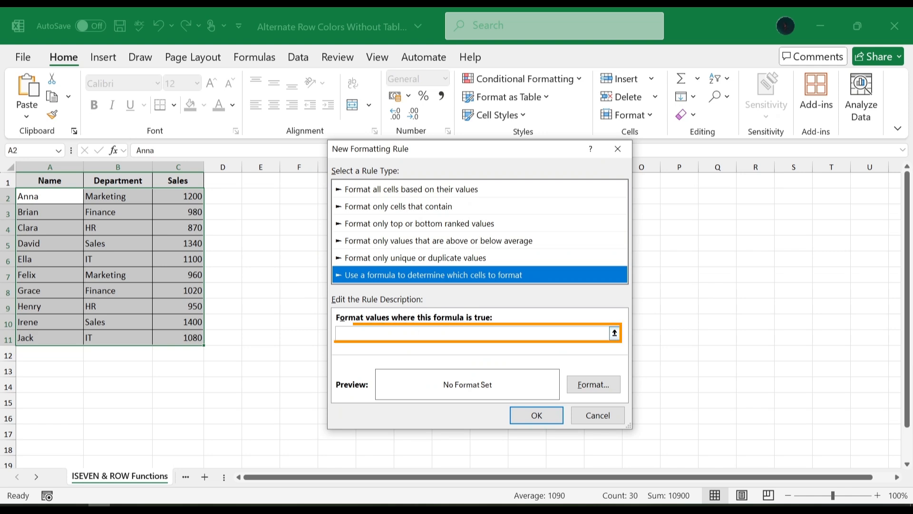
pyautogui.click(425, 333)
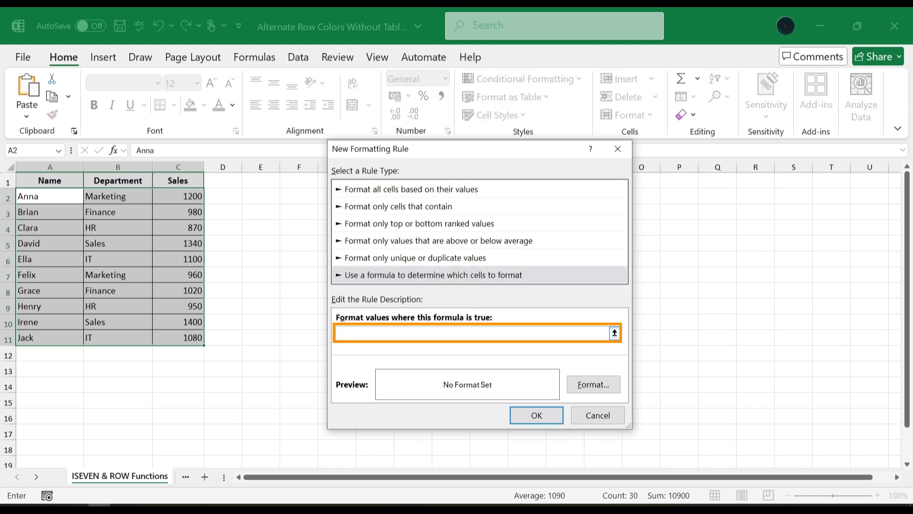
pyautogui.write('=ISEVEN(ROW())')
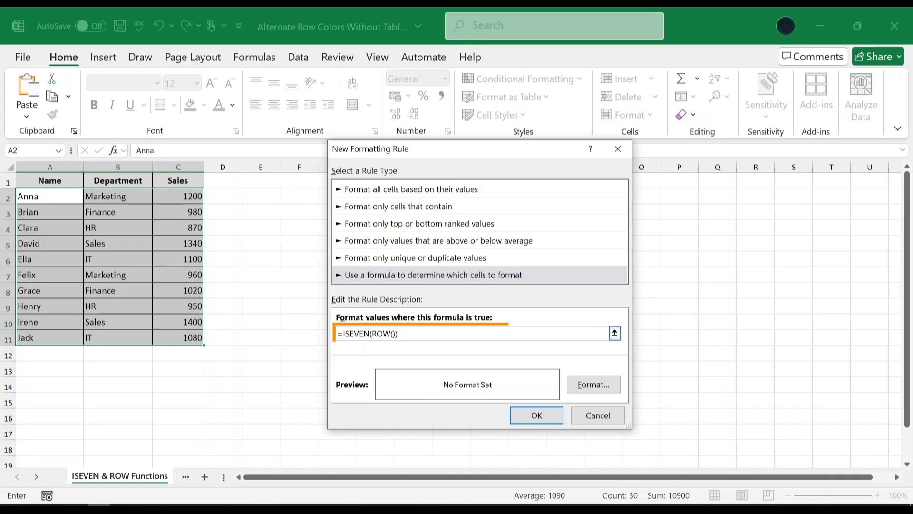
# Give the ISEVEN rule the lightest green background fill and apply it to the data rows.
pyautogui.click(578, 385)
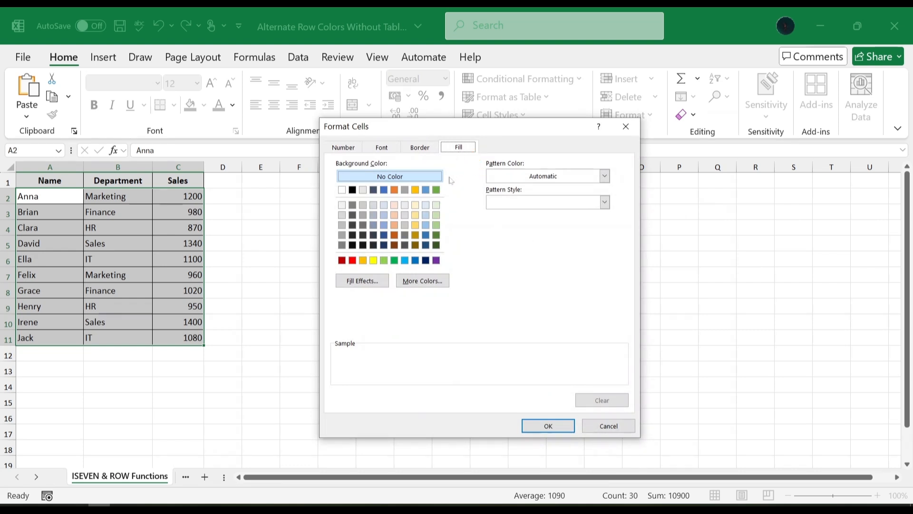
pyautogui.click(436, 206)
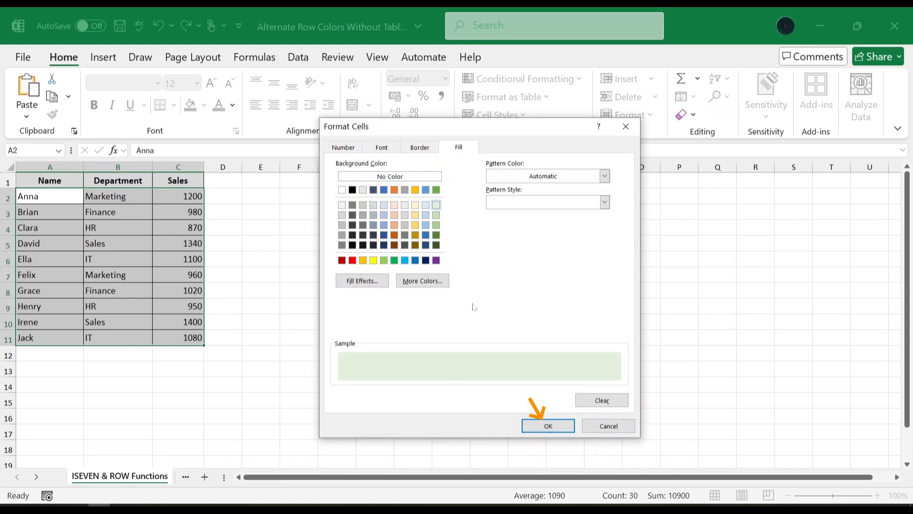
pyautogui.click(547, 426)
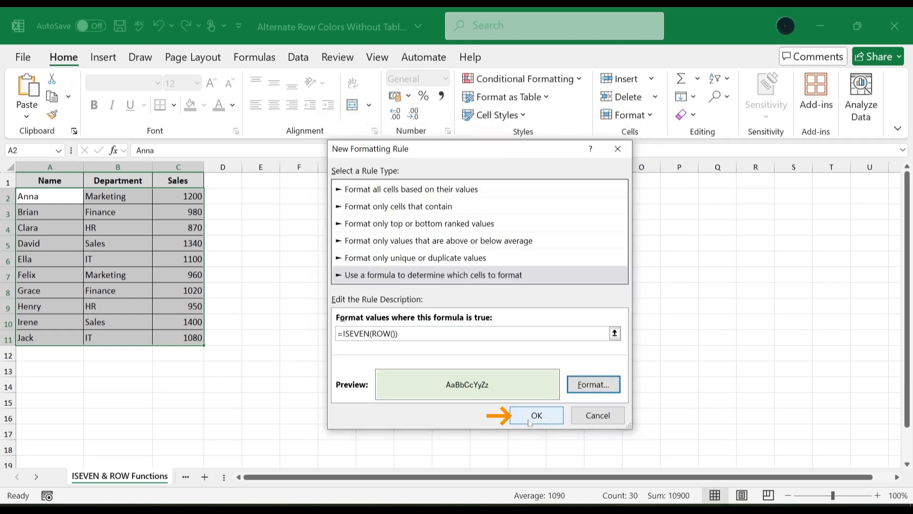
pyautogui.click(531, 416)
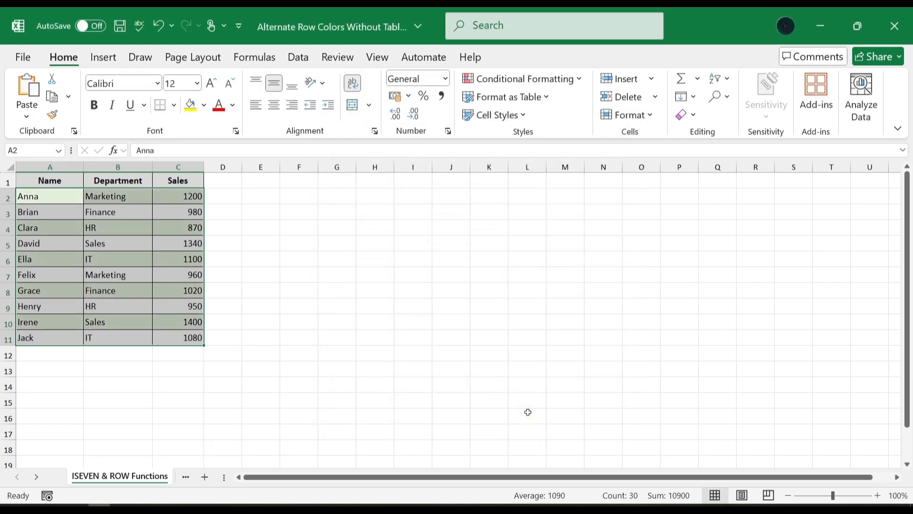
pyautogui.click(239, 212)
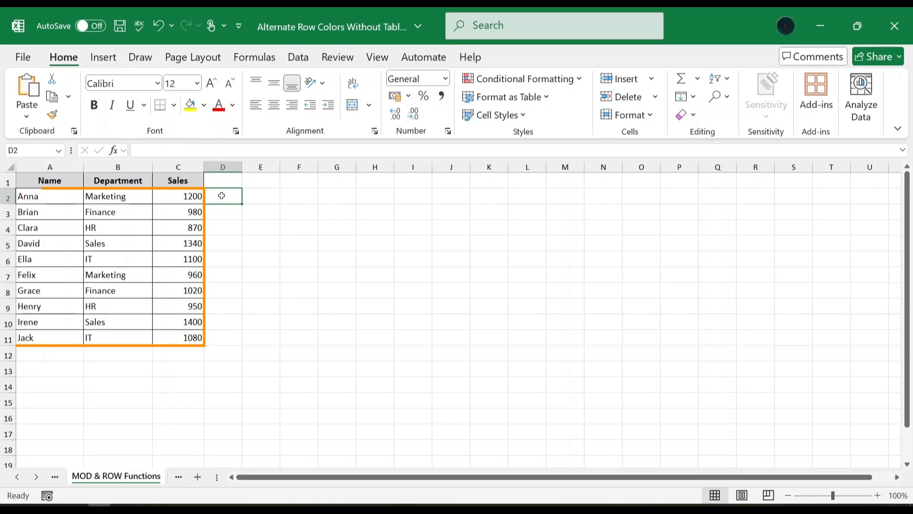
# Create a formula-based conditional formatting rule for A2:C11 on the MOD & ROW Functions sheet using =MOD(ROW(),2)=0.
pyautogui.click(67, 196)
pyautogui.moveTo(67, 196); pyautogui.dragTo(180, 340)
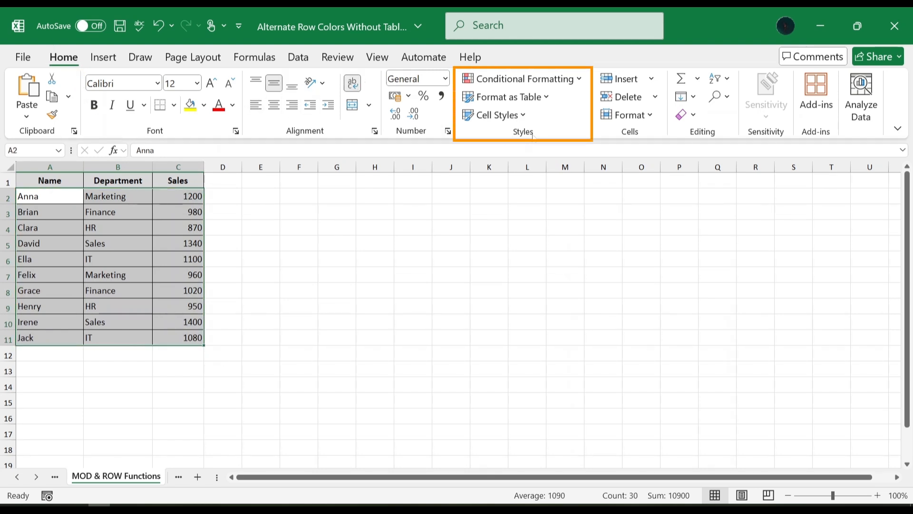
pyautogui.click(577, 80)
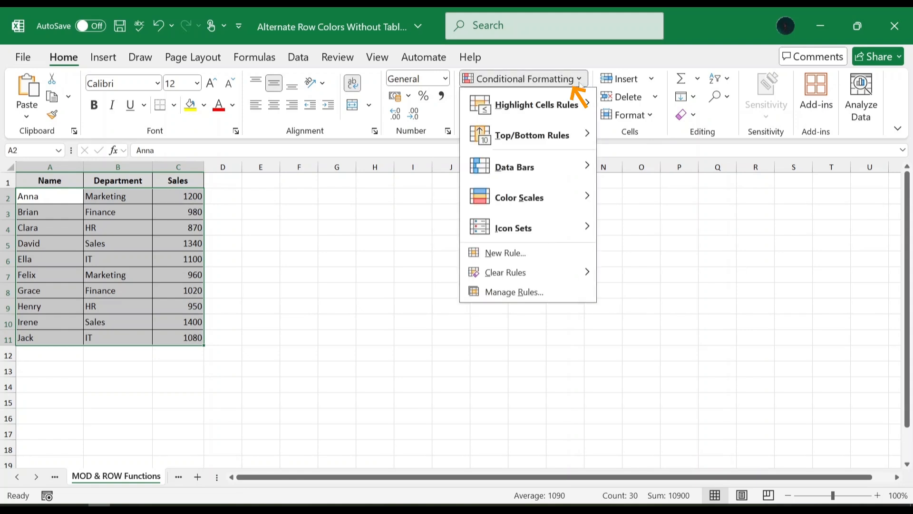
pyautogui.click(520, 253)
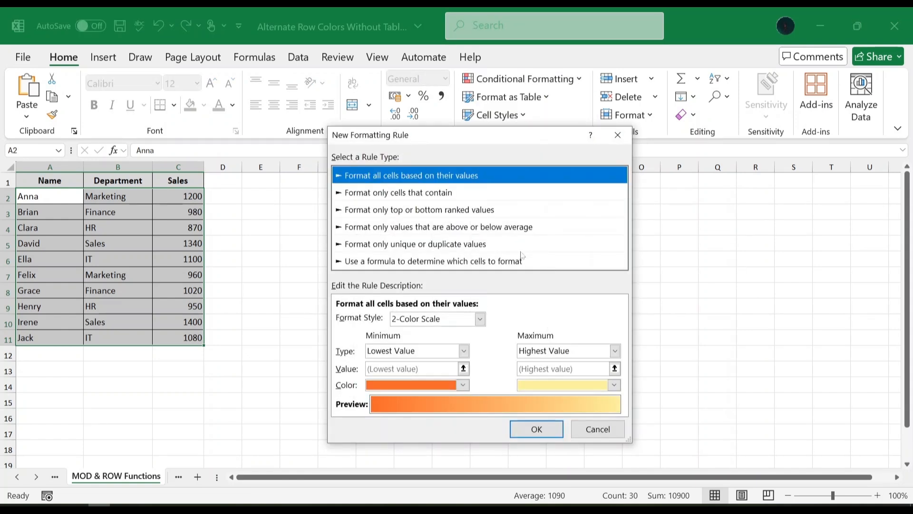
pyautogui.click(457, 263)
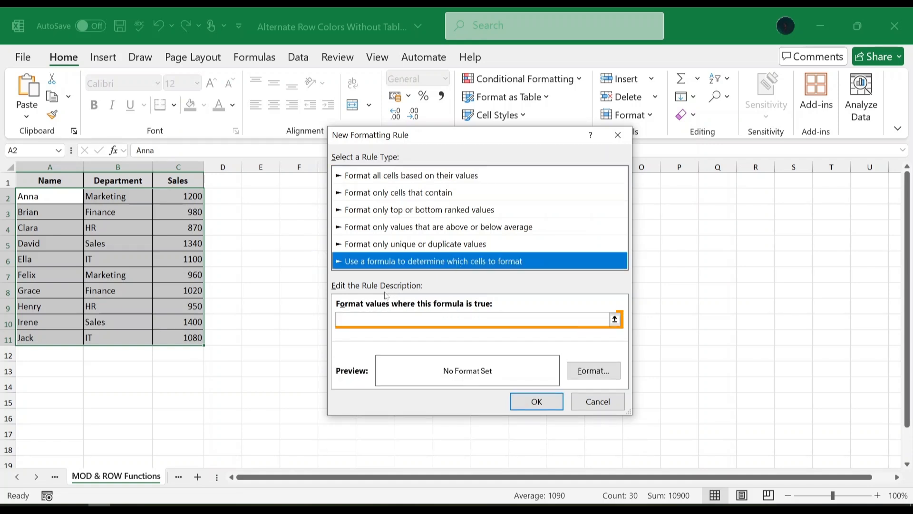
pyautogui.click(405, 319)
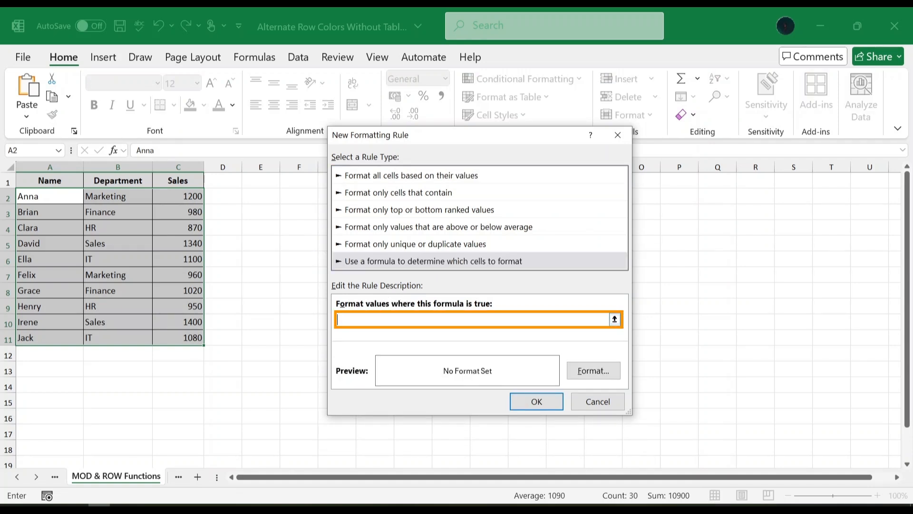
pyautogui.write('=MOD(ROW(),2)=0')
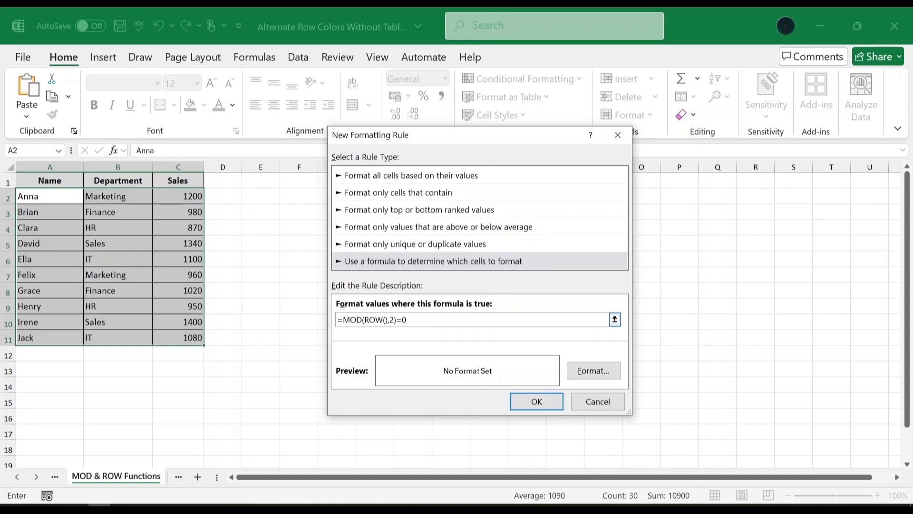
# Try 3 as the divisor in the MOD rule's formula and restore it to 2.
pyautogui.press('BackSpace')
pyautogui.write('3')
pyautogui.press('BackSpace')
pyautogui.write('2')
# Give the MOD rule the lightest gold background fill and apply it to the data rows.
pyautogui.click(589, 370)
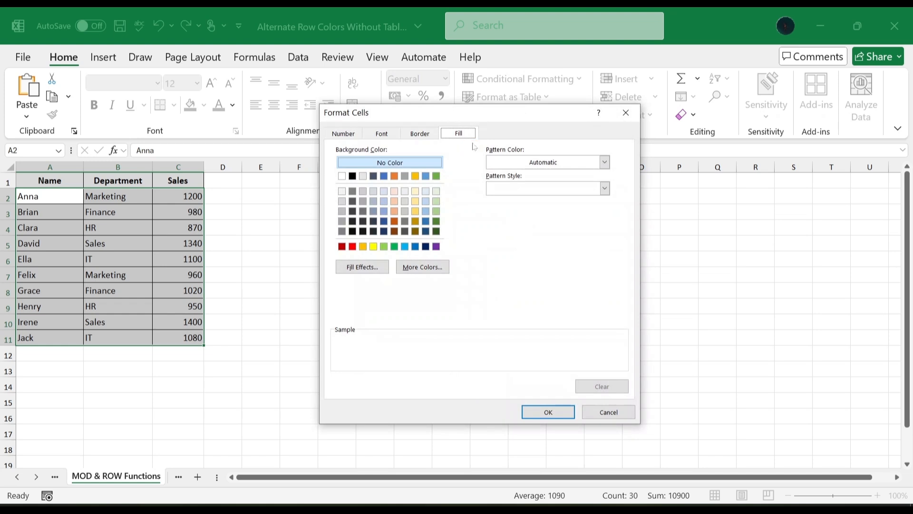
pyautogui.click(416, 192)
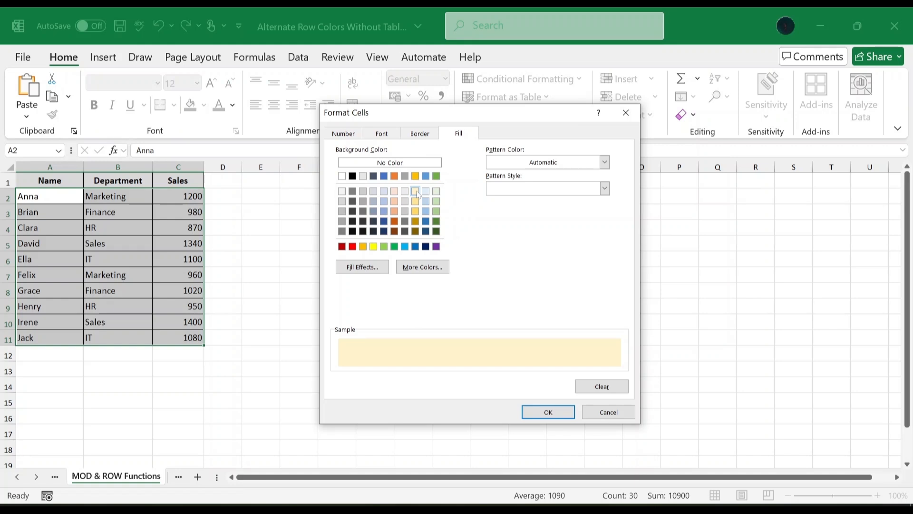
pyautogui.click(549, 412)
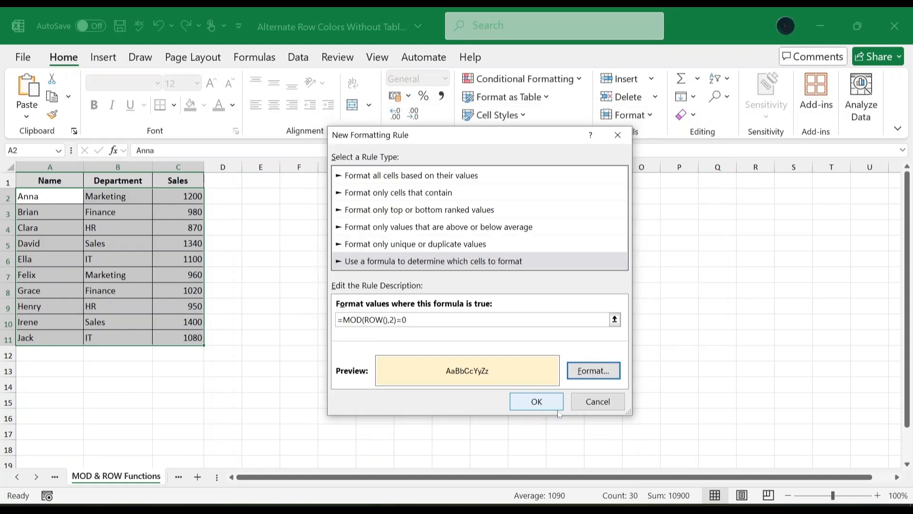
pyautogui.click(541, 402)
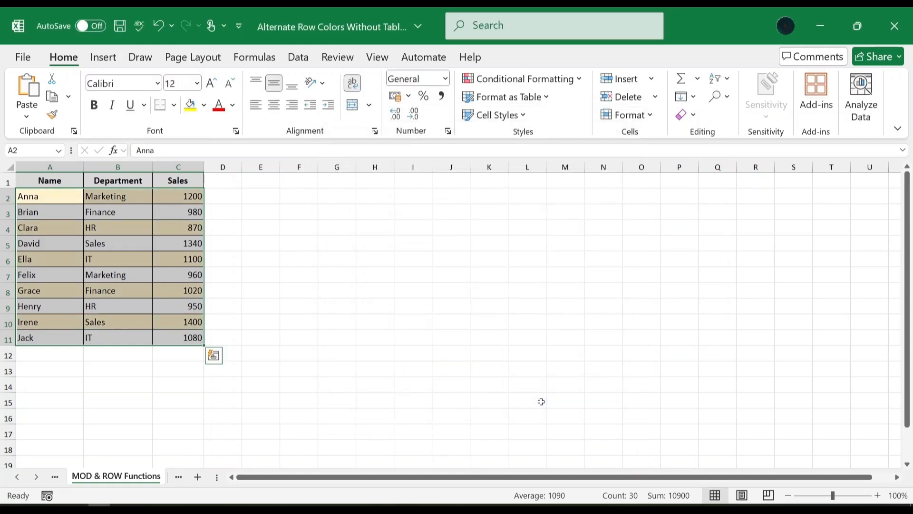
pyautogui.click(241, 229)
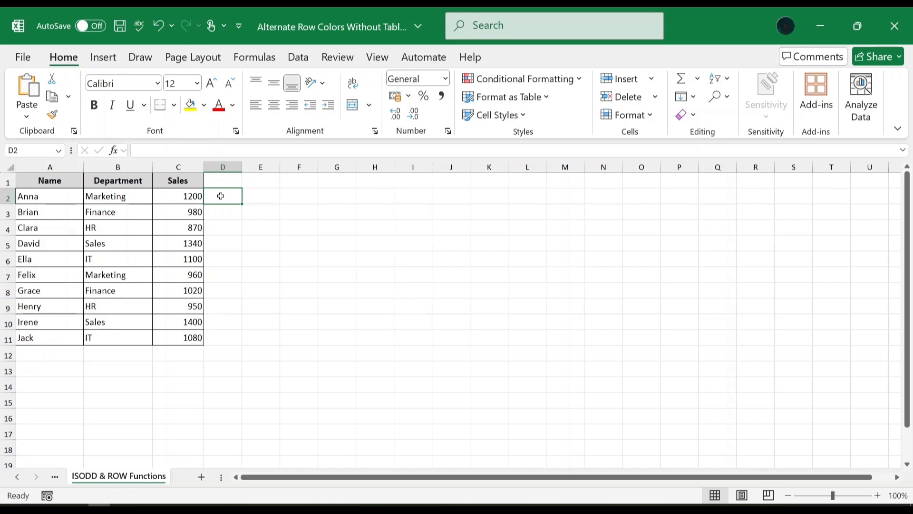
# Create a formula-based conditional formatting rule for A2:C11 on the ISODD & ROW Functions sheet using =ISODD(ROW()).
pyautogui.moveTo(61, 195); pyautogui.dragTo(159, 335)
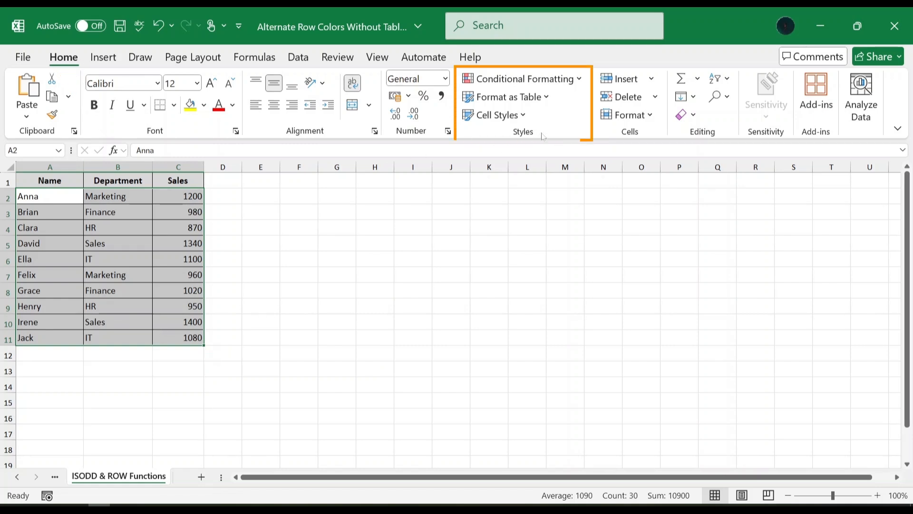
pyautogui.click(577, 79)
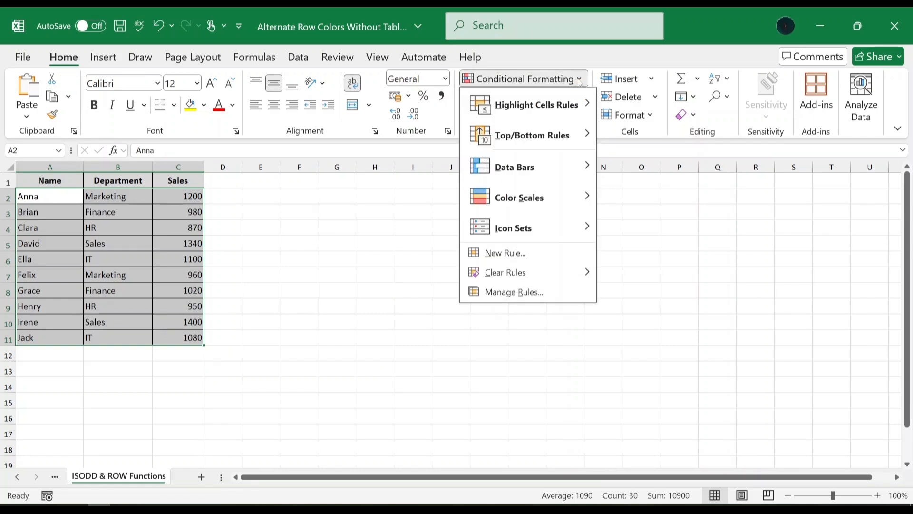
pyautogui.click(563, 247)
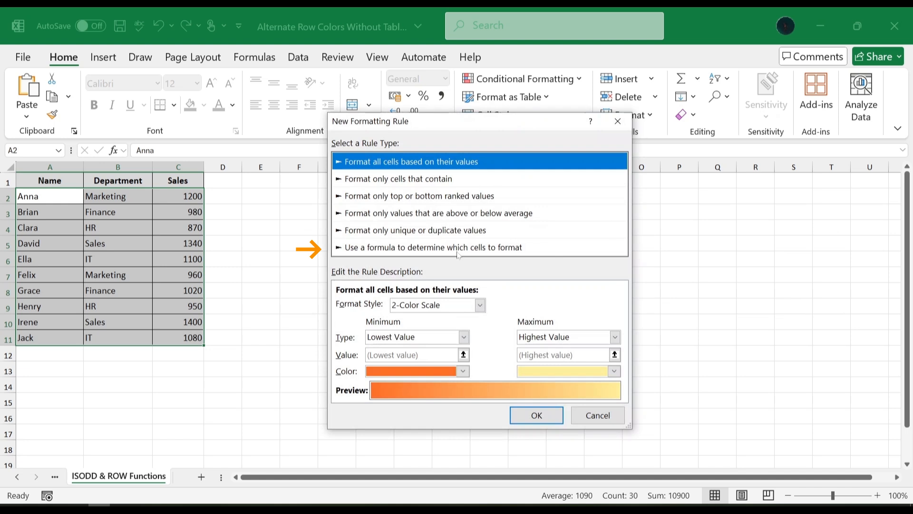
pyautogui.click(513, 252)
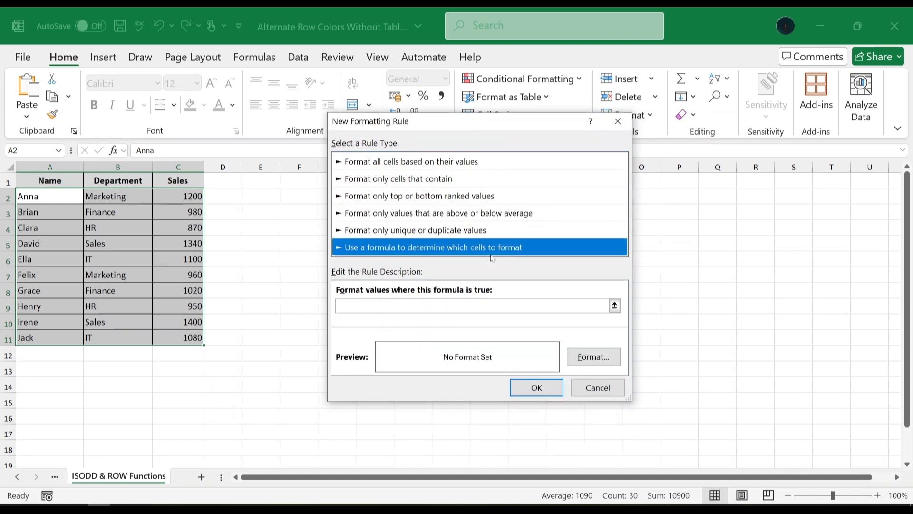
pyautogui.click(409, 305)
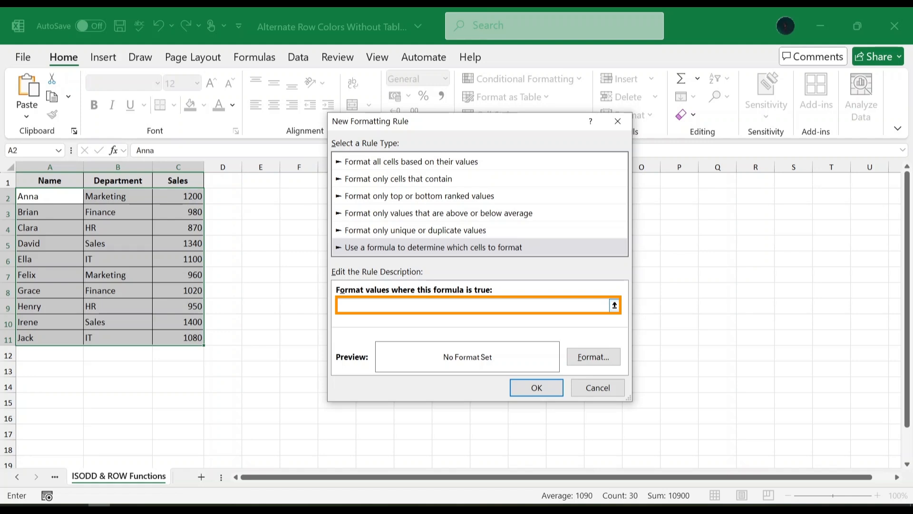
pyautogui.write('=ISODD(ROW())')
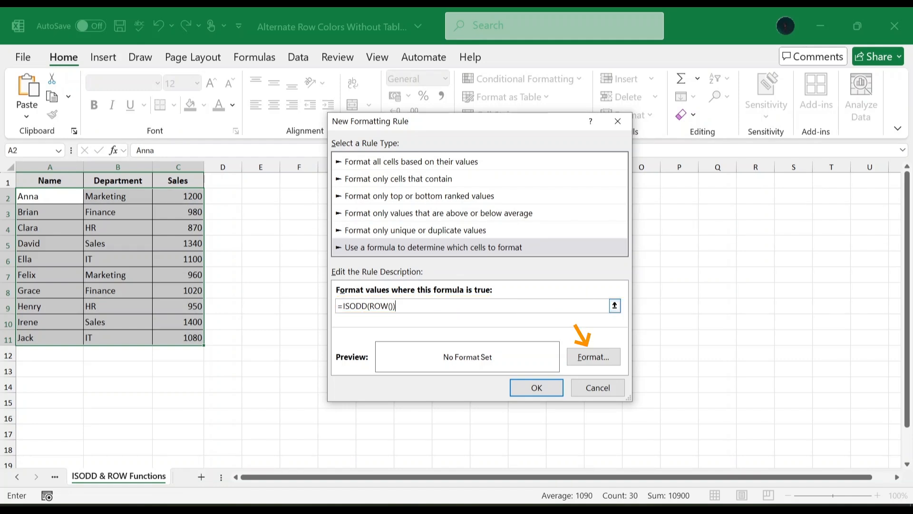
# Give the ISODD rule the lightest blue background fill and apply it to the data rows.
pyautogui.click(597, 360)
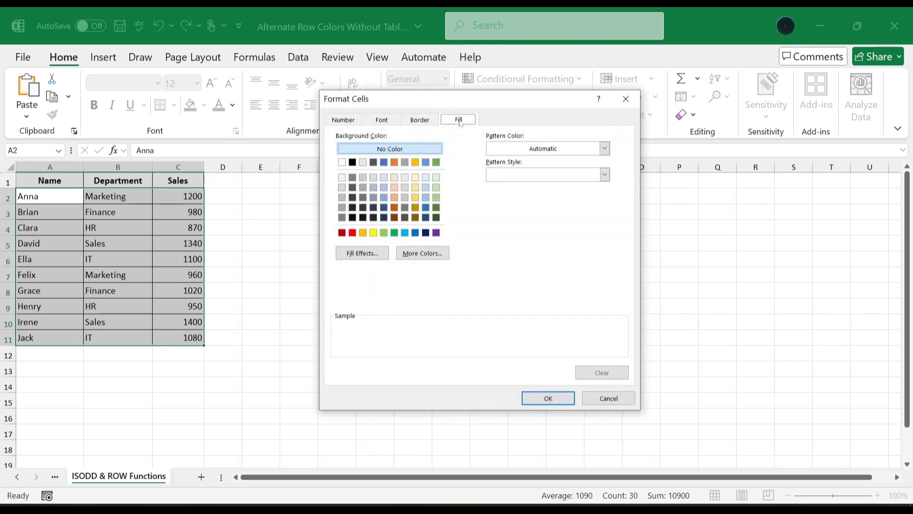
pyautogui.click(427, 179)
pyautogui.click(542, 398)
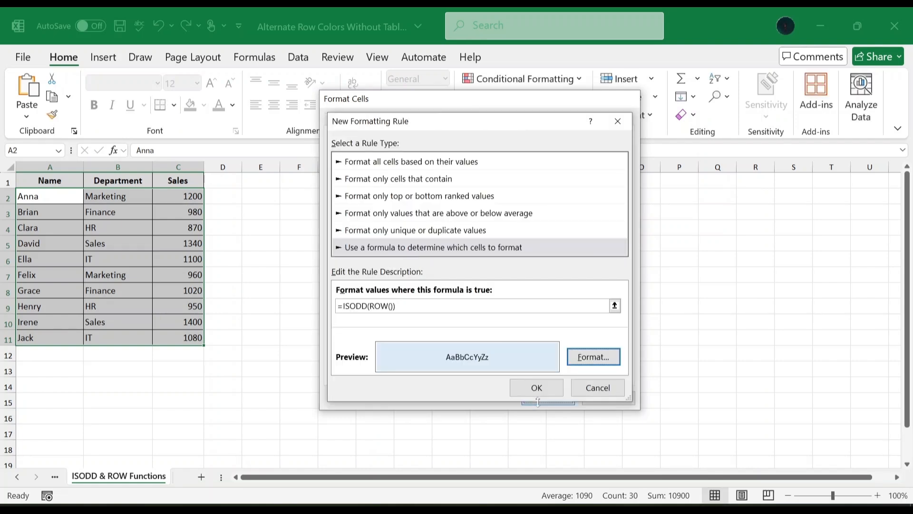
pyautogui.click(537, 387)
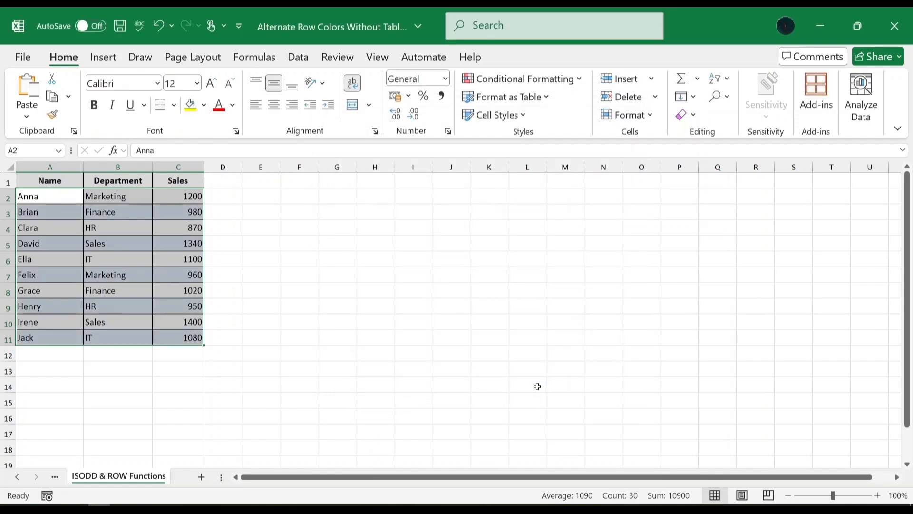
pyautogui.click(227, 213)
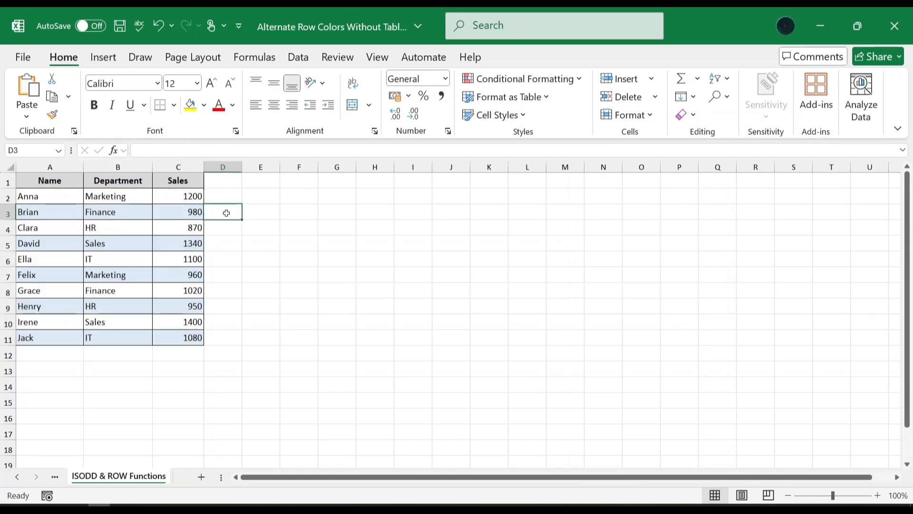